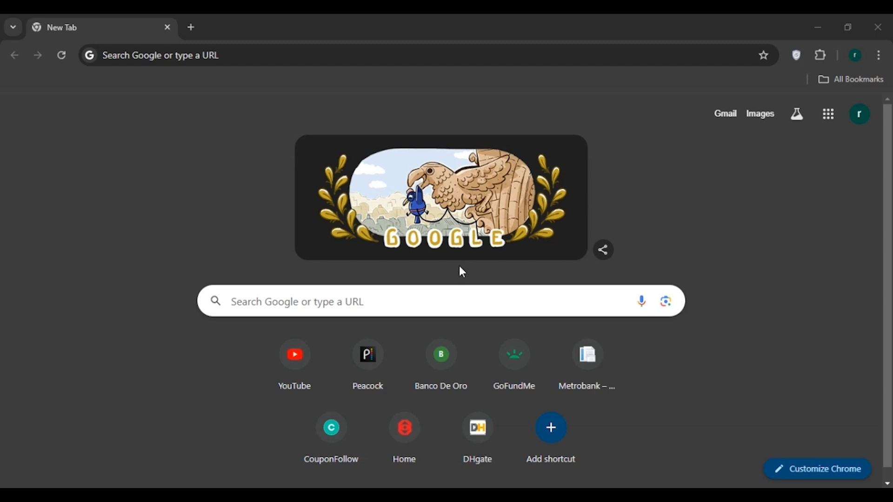
- Load blogger.com in Chrome to bring up the blog's Posts dashboard
{"action": "left_click", "coordinate": [132, 55]}
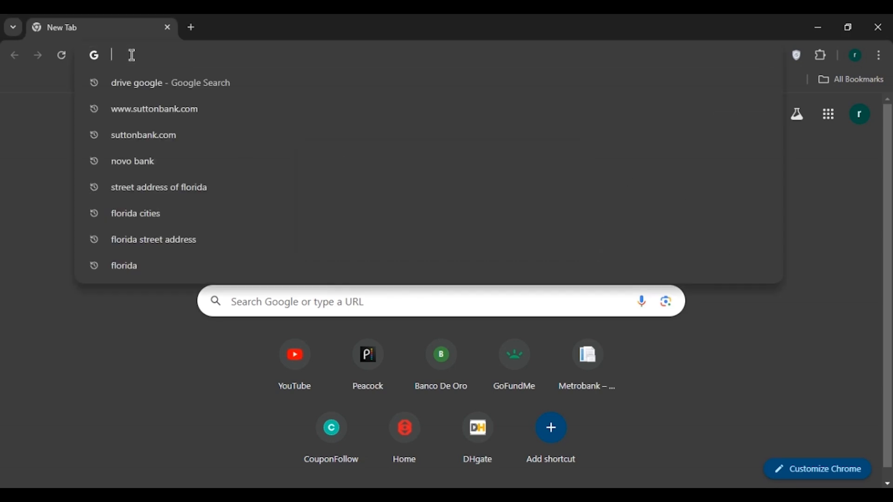
{"action": "type", "text": "blogger.com"}
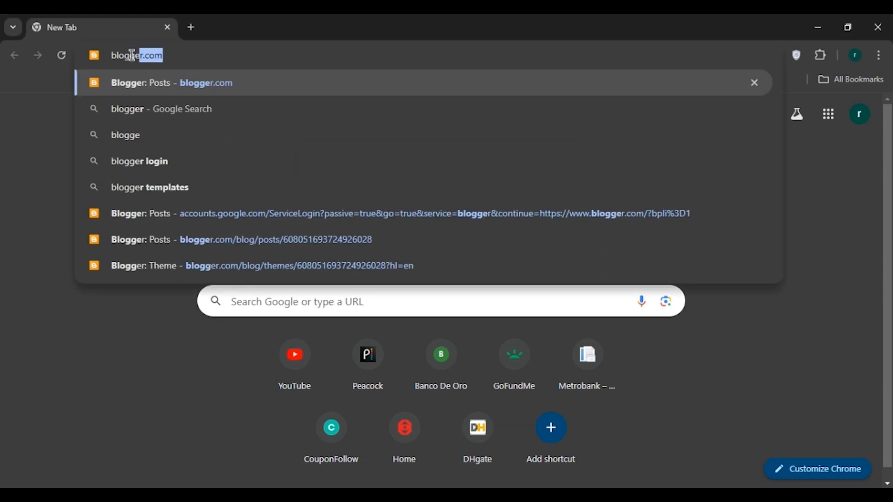
{"action": "key", "text": "Return"}
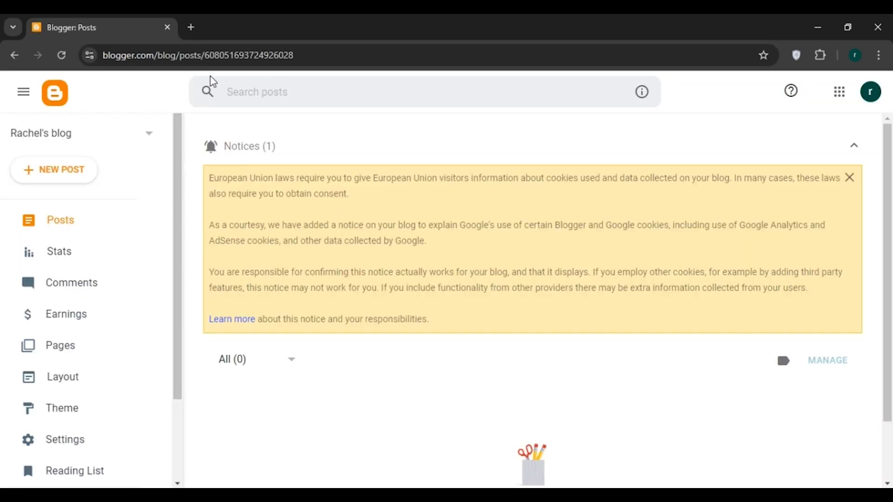
- Open a second tab and load tagmanager.google.com
{"action": "left_click", "coordinate": [193, 29]}
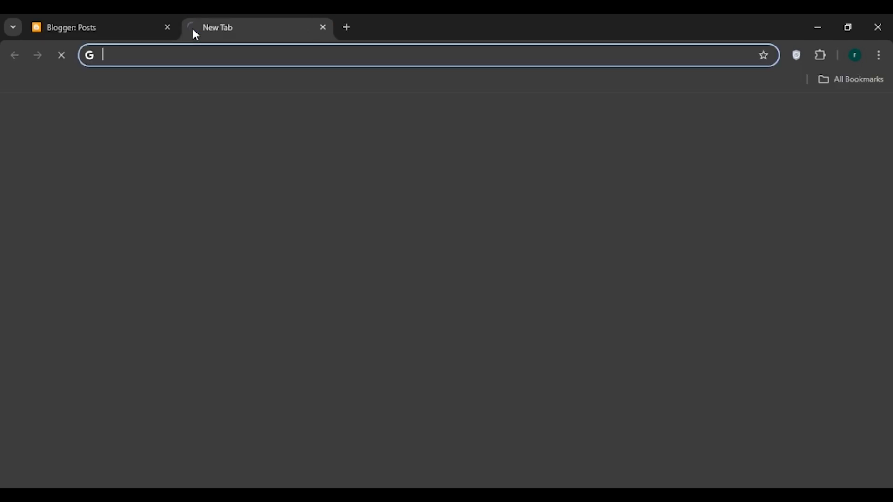
{"action": "left_click", "coordinate": [117, 56]}
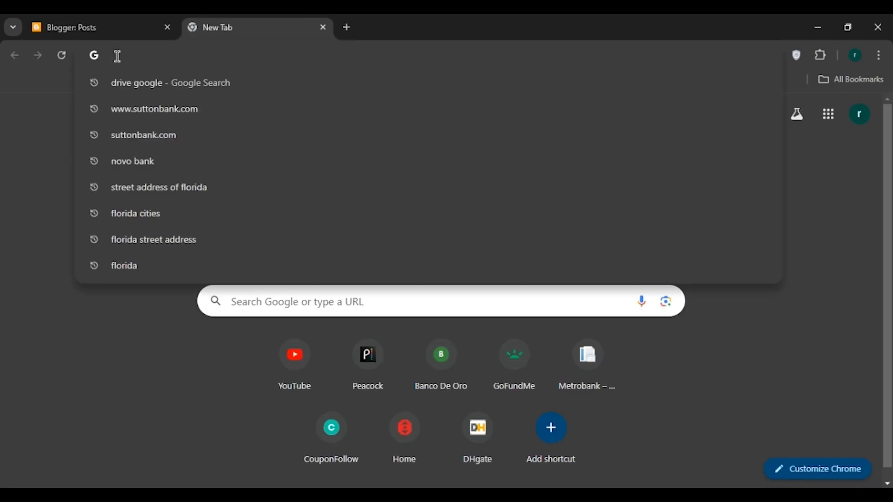
{"action": "type", "text": "tagmanage"}
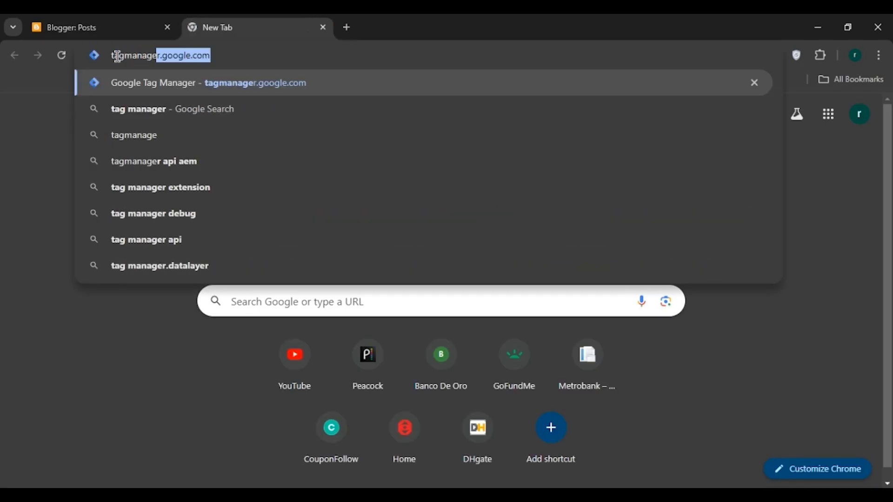
{"action": "type", "text": "r.google"}
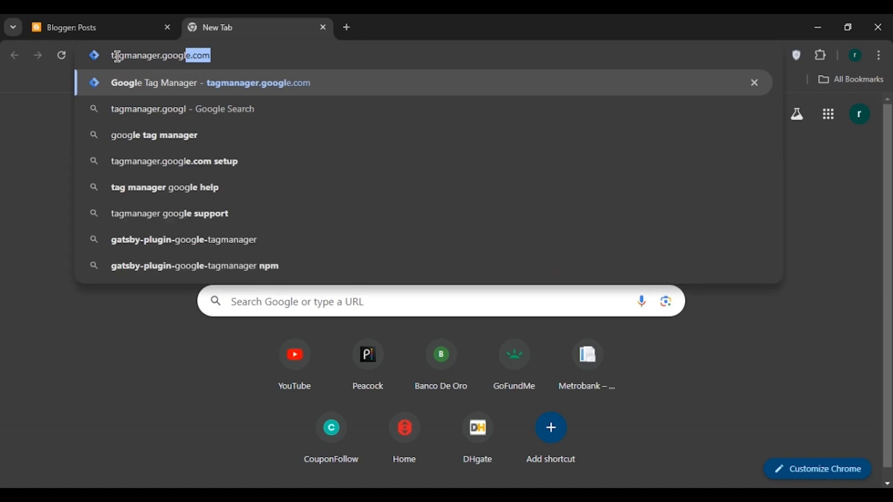
{"action": "type", "text": ".com"}
{"action": "key", "text": "Return"}
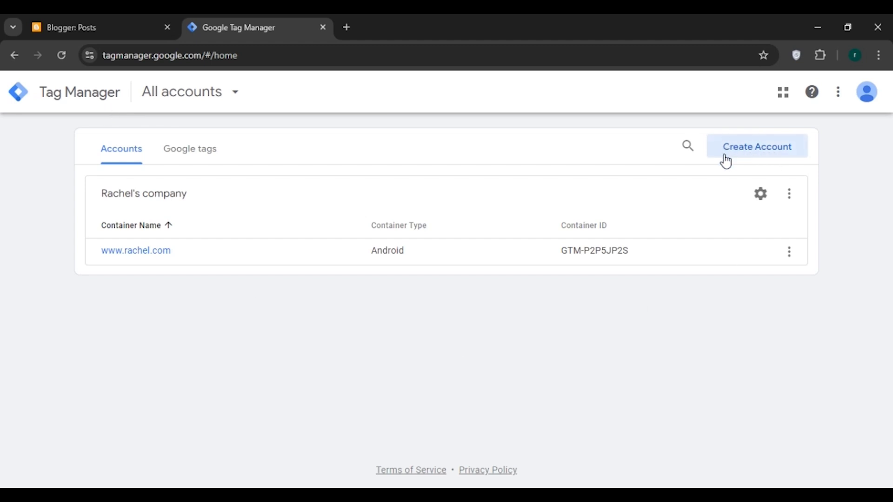
- Start a new Tag Manager account, entering the account name and keeping United States as country
{"action": "left_click", "coordinate": [752, 148]}
{"action": "scroll", "coordinate": [755, 152], "scroll_direction": "down", "scroll_amount": 3}
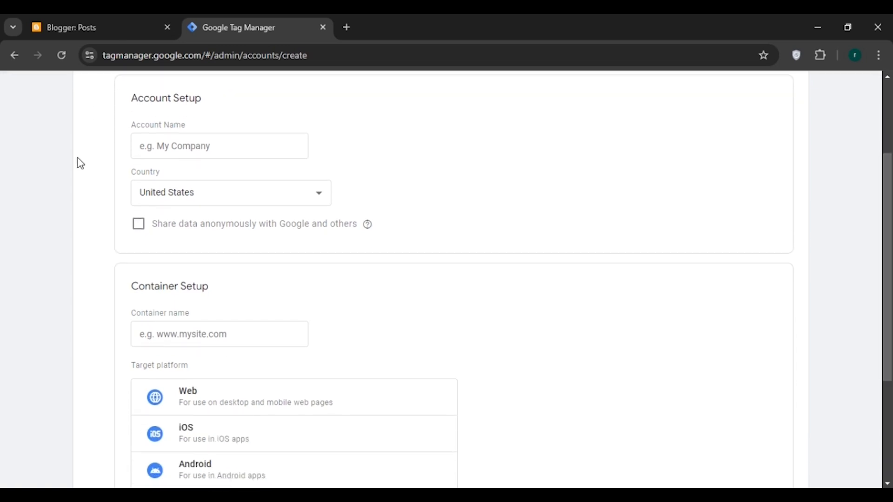
{"action": "left_click", "coordinate": [139, 152]}
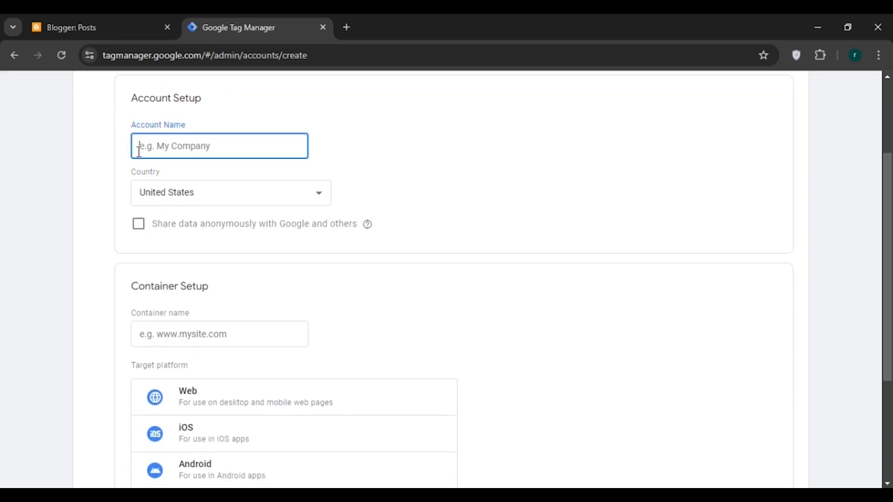
{"action": "type", "text": "Rachel and Rachel"}
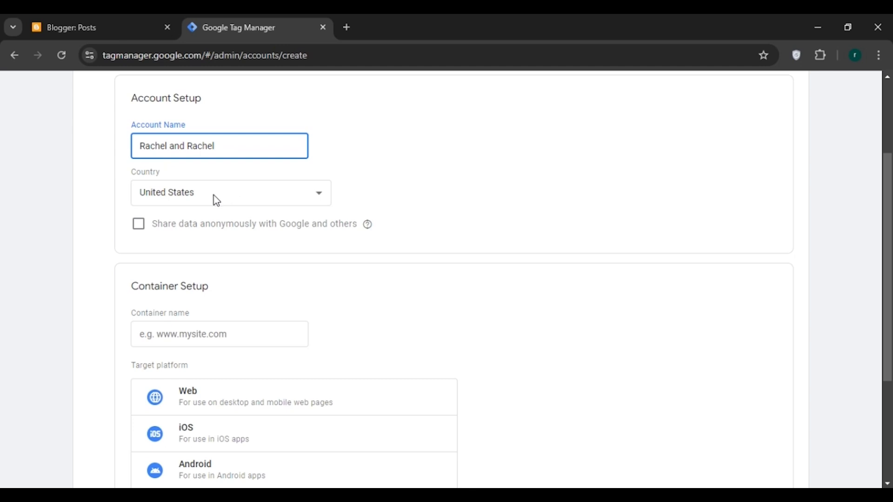
{"action": "left_click", "coordinate": [216, 201]}
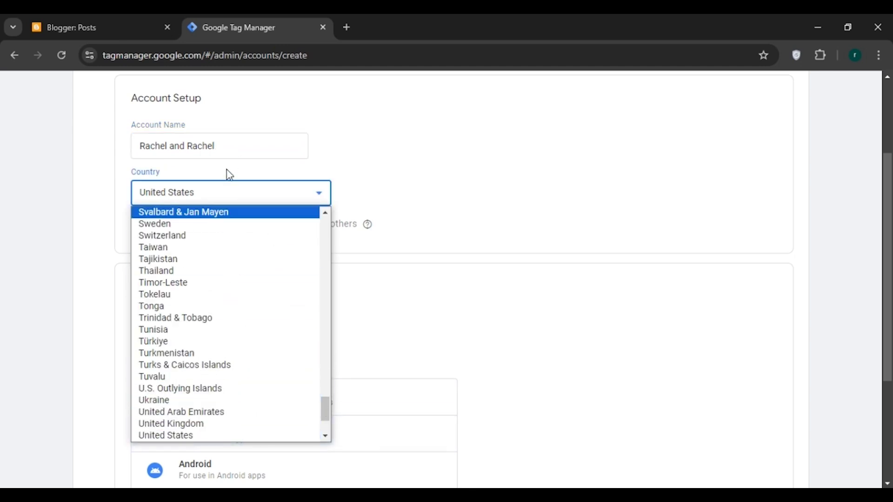
{"action": "left_click", "coordinate": [262, 442]}
{"action": "scroll", "coordinate": [890, 196], "scroll_direction": "down", "scroll_amount": 1}
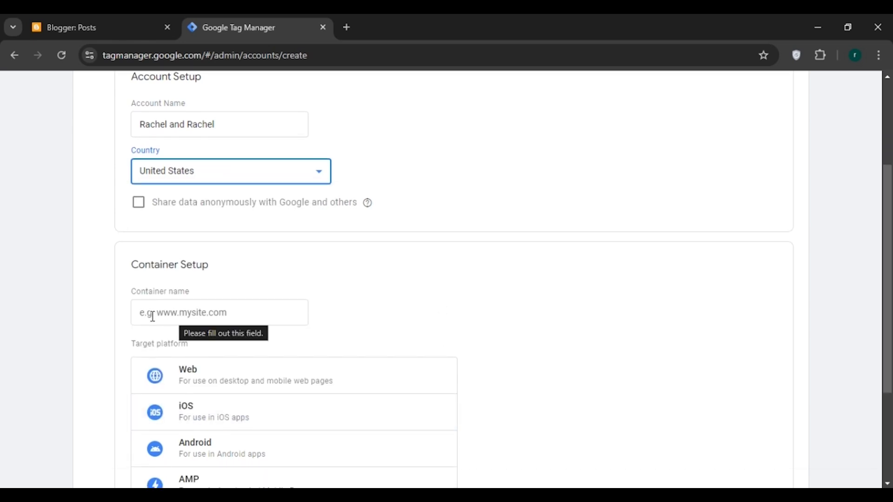
{"action": "left_click", "coordinate": [88, 15]}
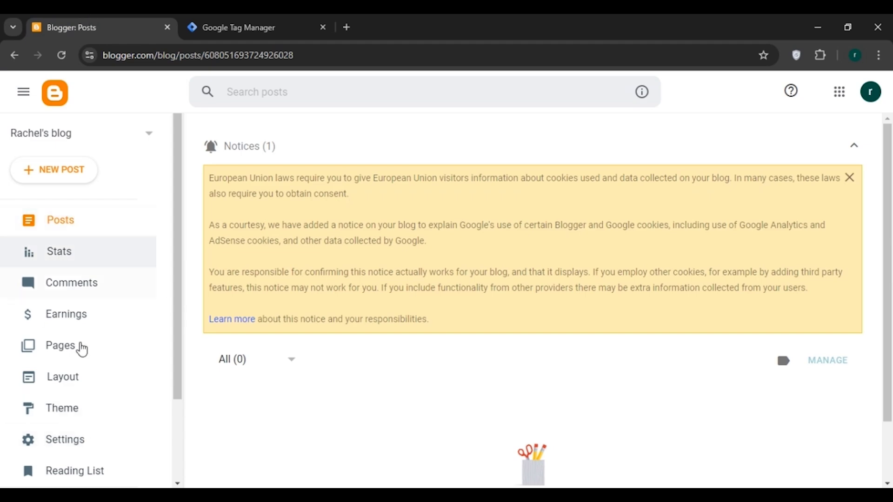
- Open the live blog via View blog and copy its web address
{"action": "scroll", "coordinate": [181, 322], "scroll_direction": "down", "scroll_amount": 2}
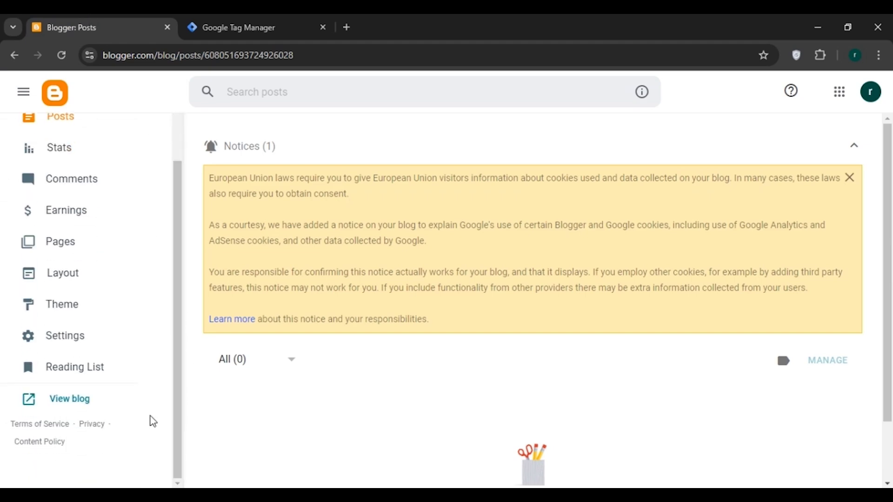
{"action": "left_click", "coordinate": [89, 404]}
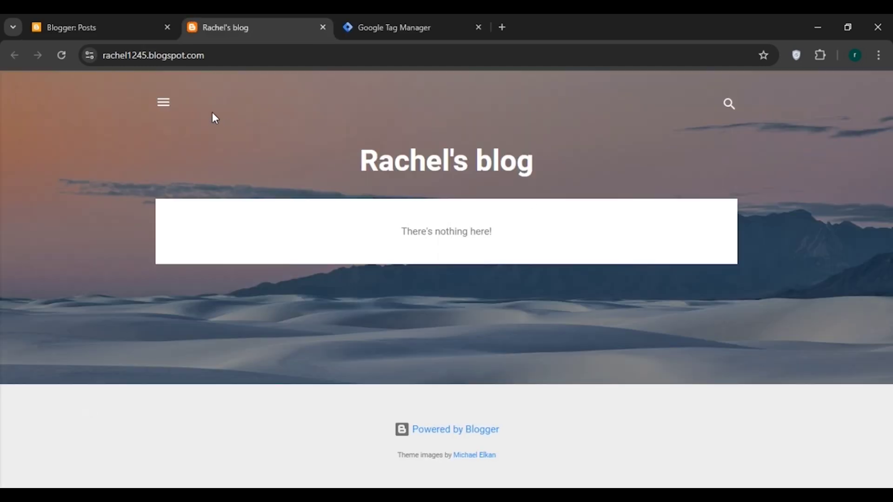
{"action": "left_click", "coordinate": [219, 57]}
{"action": "key", "text": "ctrl+c"}
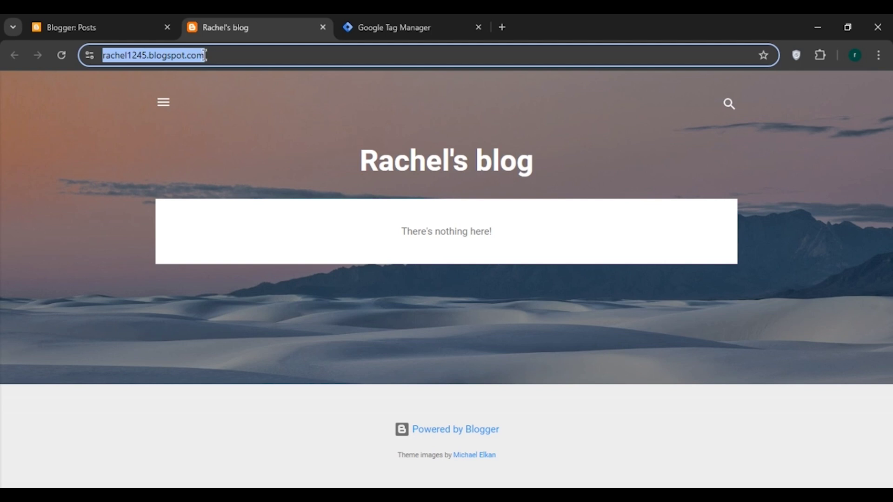
{"action": "right_click", "coordinate": [205, 55]}
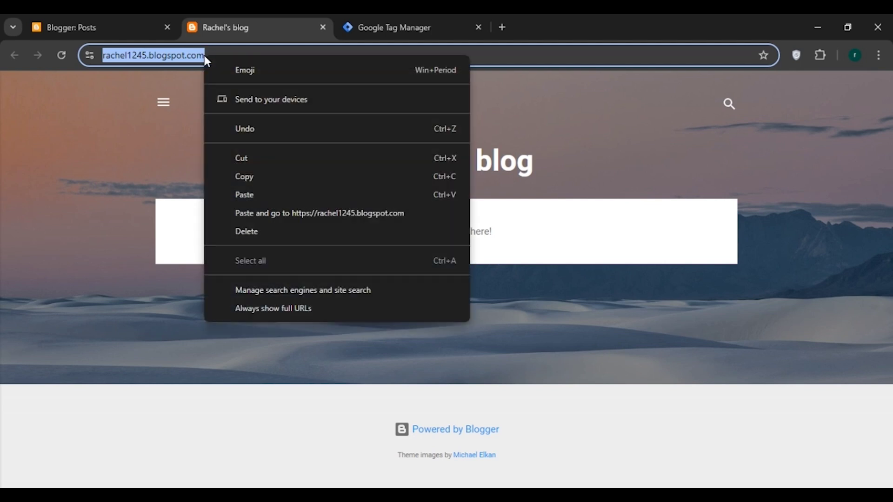
{"action": "left_click", "coordinate": [249, 177]}
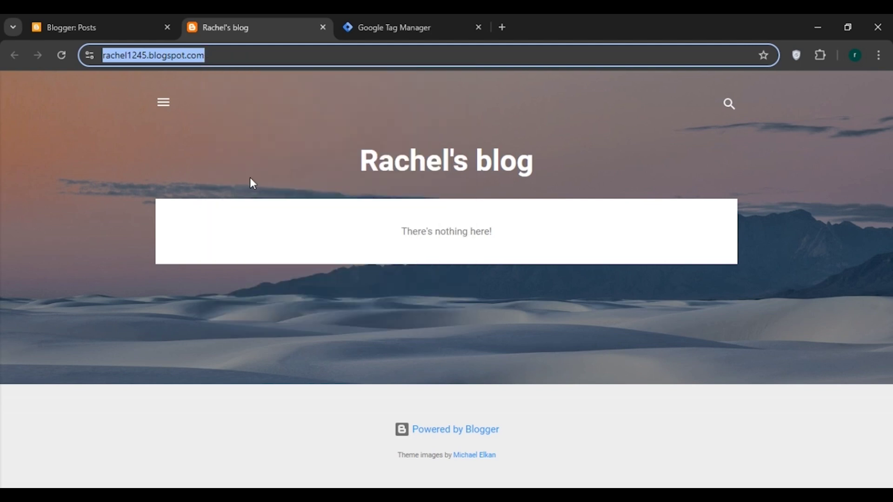
{"action": "left_click", "coordinate": [415, 22]}
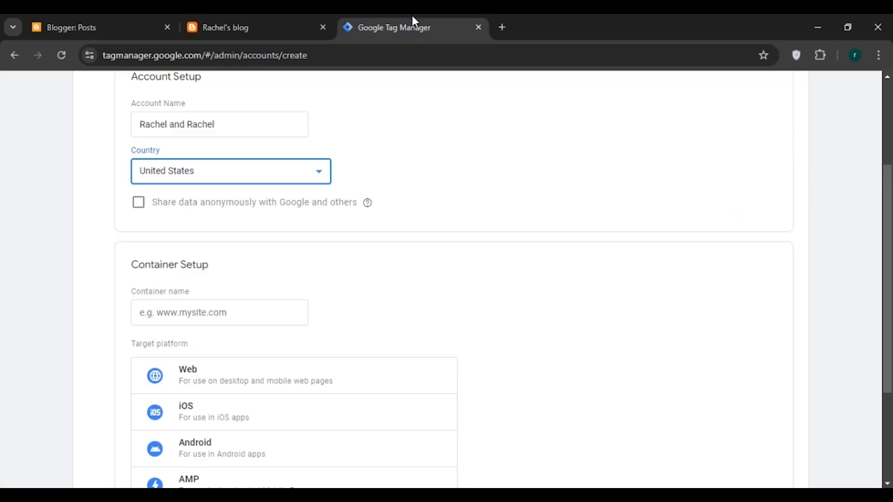
{"action": "left_click", "coordinate": [149, 316]}
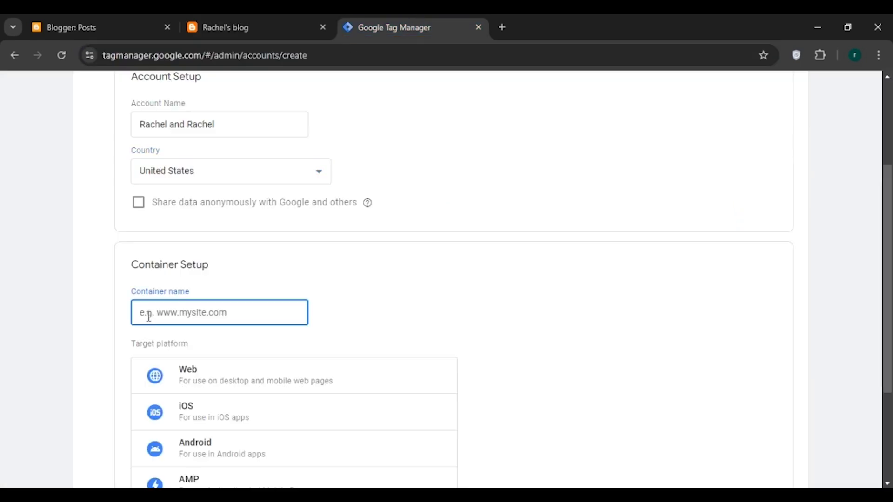
{"action": "key", "text": "ctrl+v"}
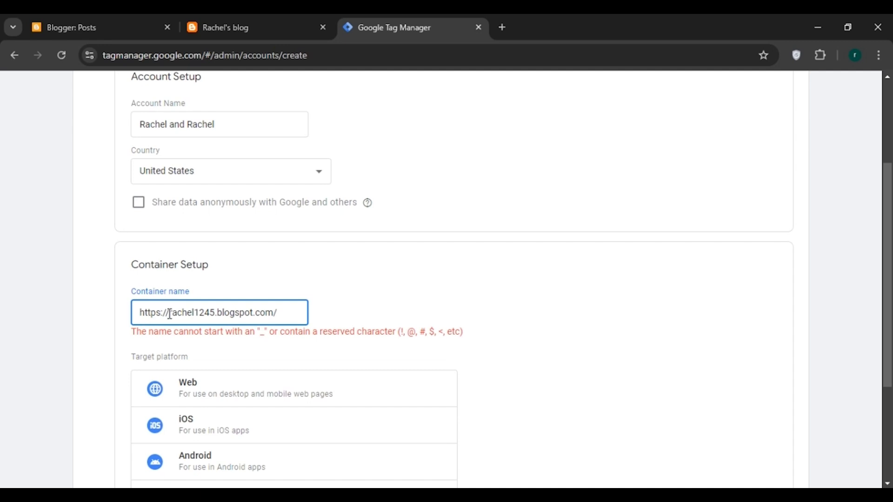
{"action": "left_click_drag", "start_coordinate": [169, 314], "coordinate": [134, 315]}
{"action": "key", "text": "BackSpace"}
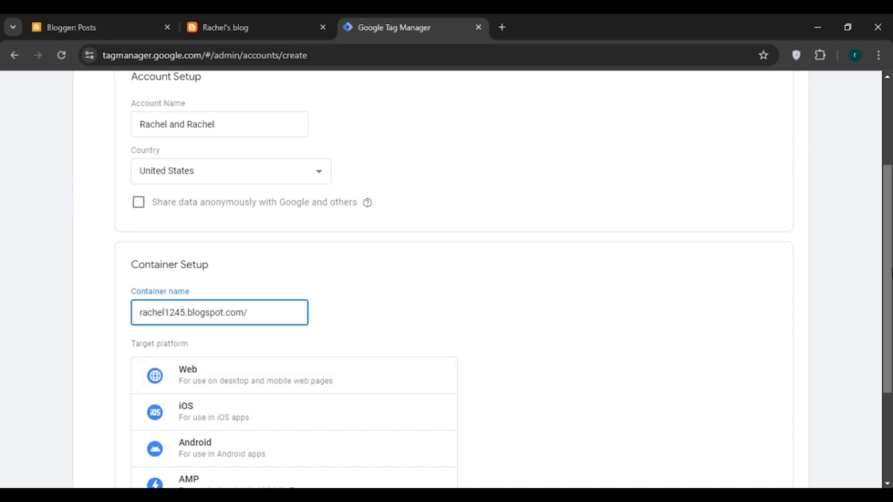
{"action": "scroll", "coordinate": [259, 181], "scroll_direction": "down", "scroll_amount": 3}
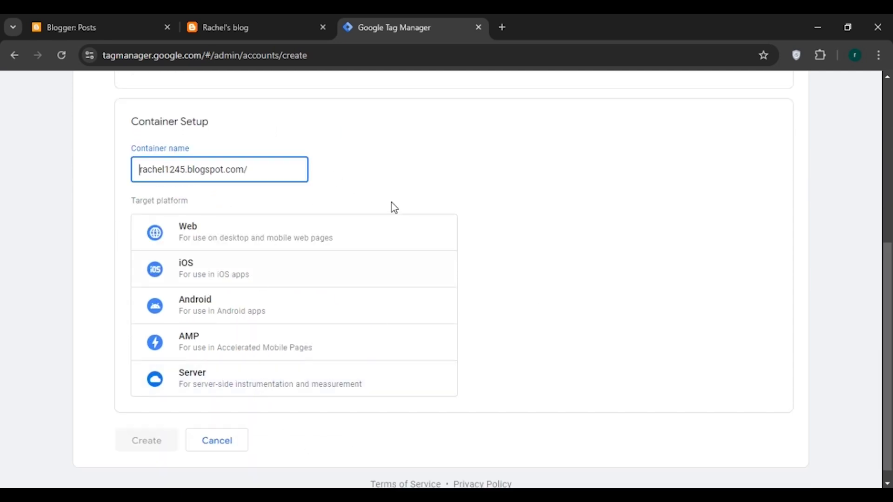
{"action": "left_click", "coordinate": [241, 235]}
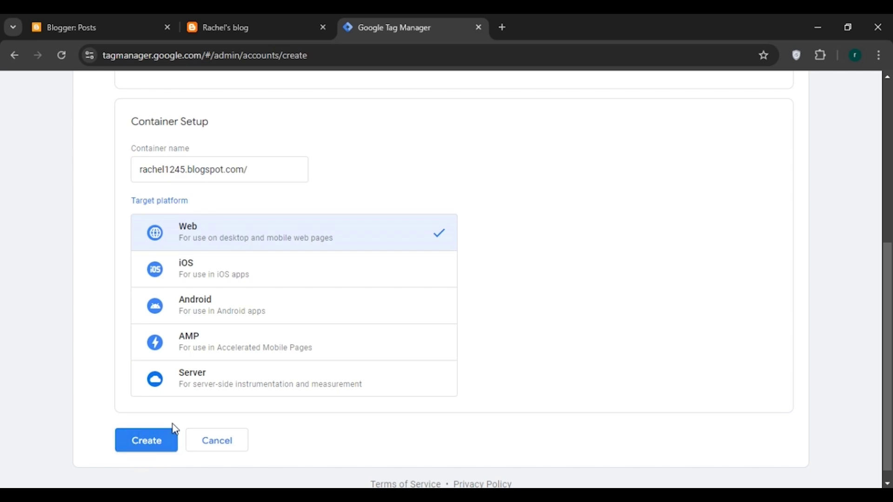
{"action": "left_click", "coordinate": [152, 452]}
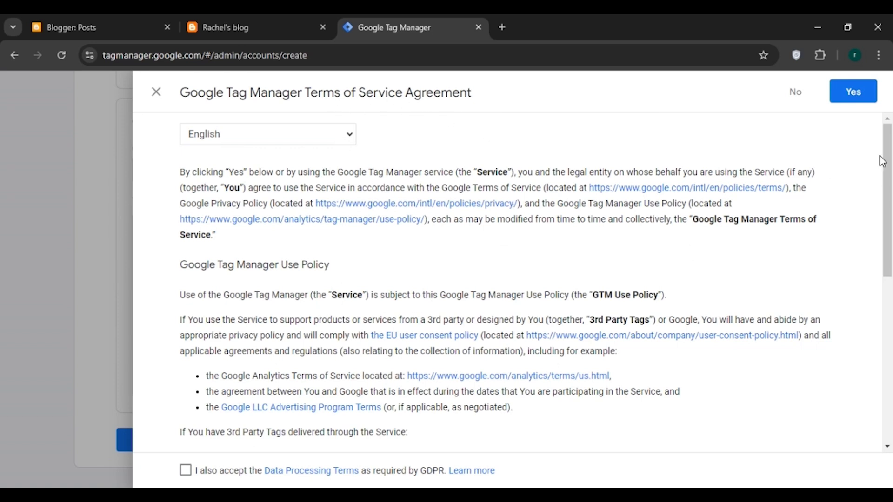
- Accept the Terms of Service and copy the container's head installation snippet
{"action": "left_click", "coordinate": [855, 93]}
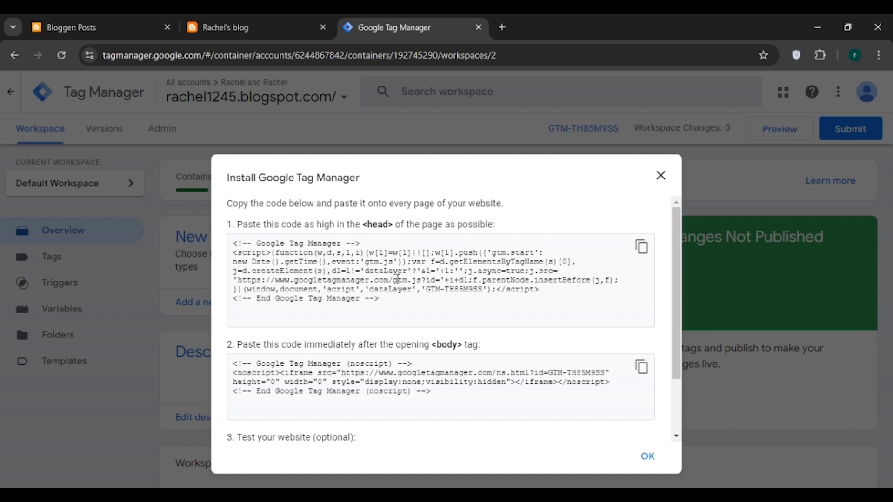
{"action": "left_click", "coordinate": [642, 256]}
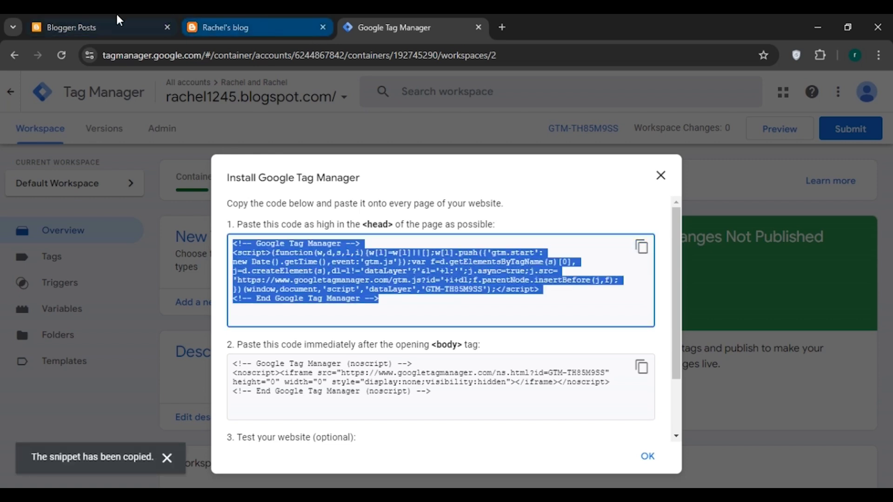
{"action": "left_click", "coordinate": [97, 17]}
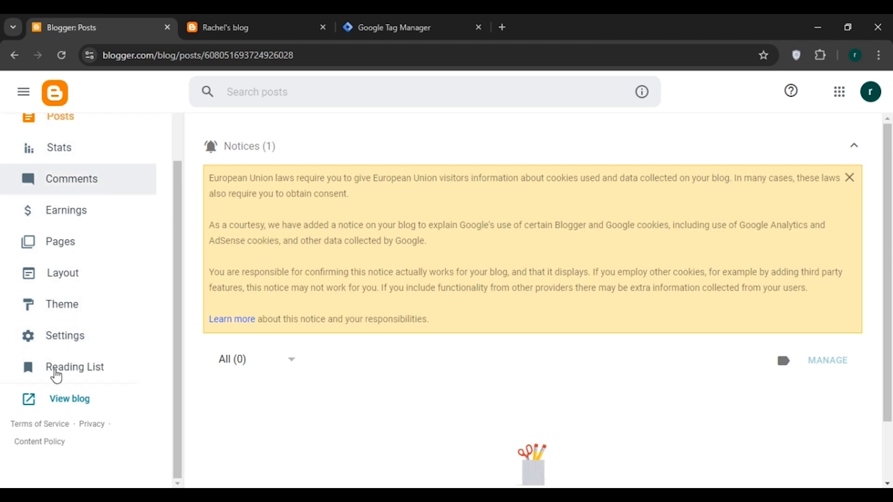
- Go to the Contempo Light theme page and expand the dropdown beside CUSTOMIZE
{"action": "left_click", "coordinate": [90, 310]}
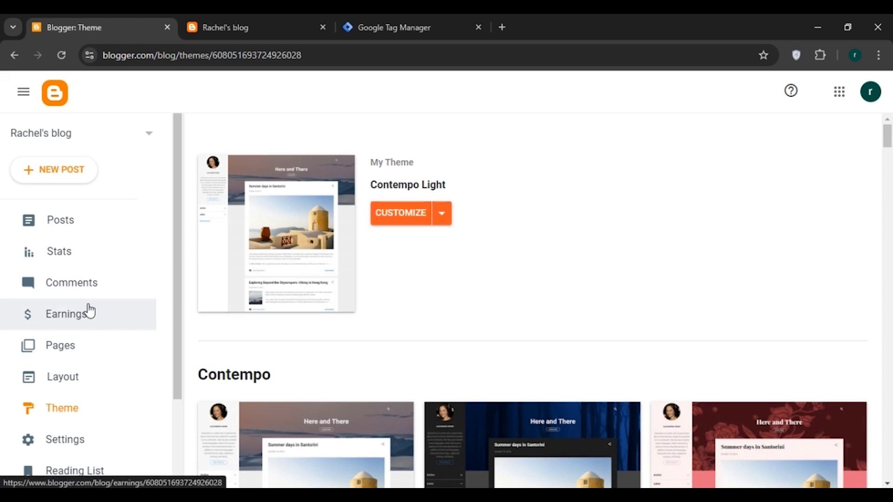
{"action": "scroll", "coordinate": [434, 304], "scroll_direction": "down", "scroll_amount": 4}
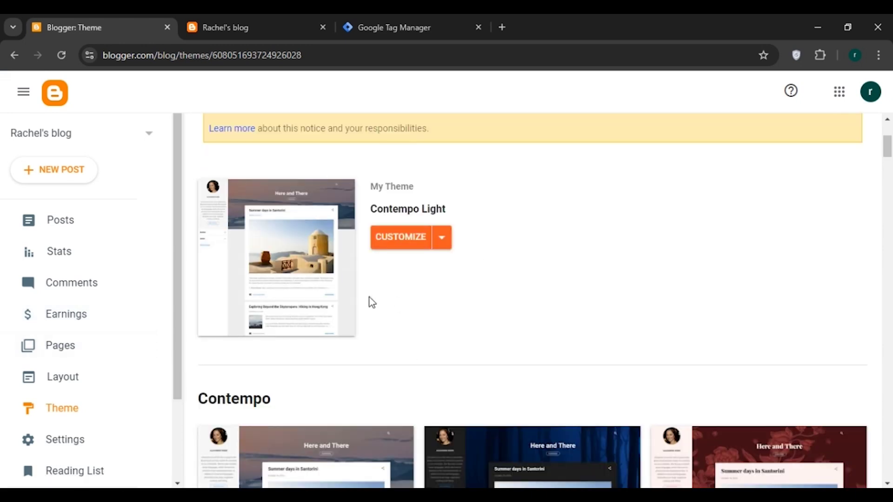
{"action": "left_click", "coordinate": [442, 237]}
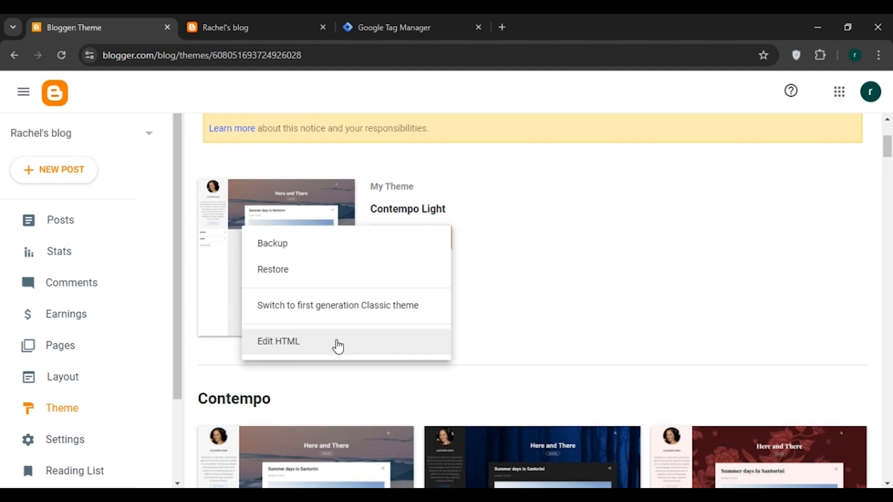
- Choose Edit HTML and insert a blank line right after the opening <head> tag
{"action": "left_click", "coordinate": [299, 354]}
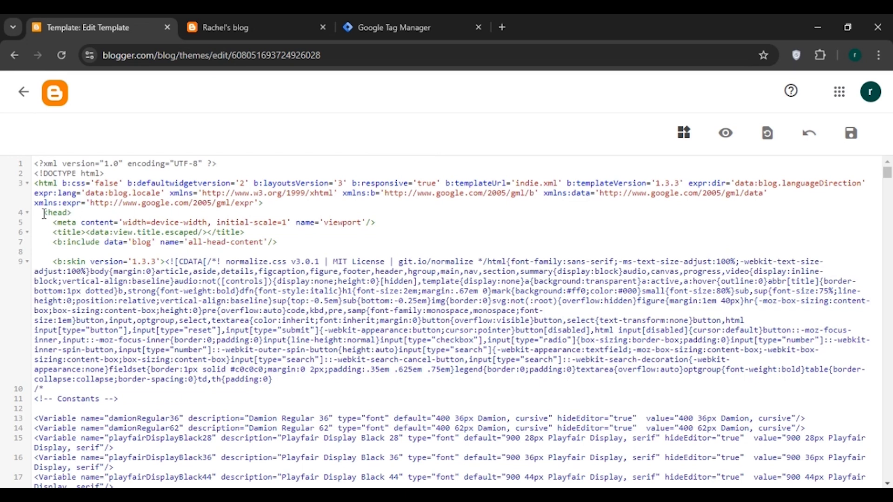
{"action": "left_click_drag", "start_coordinate": [45, 214], "coordinate": [100, 222]}
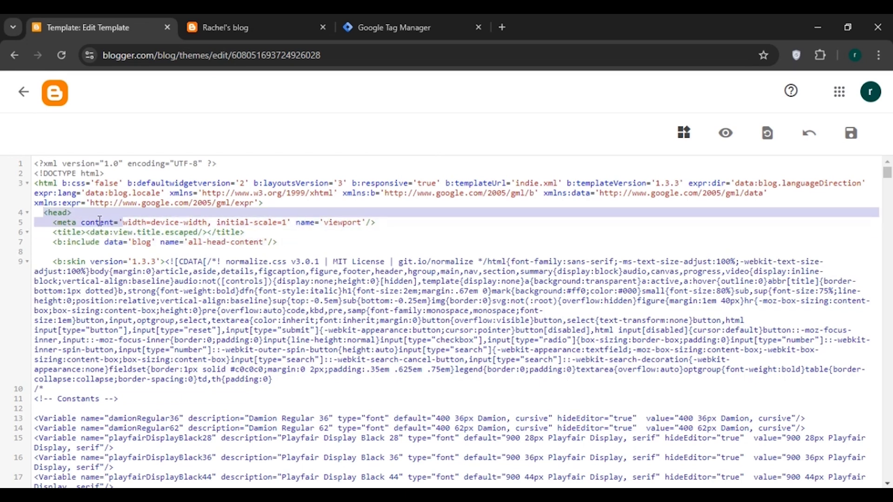
{"action": "left_click", "coordinate": [78, 217]}
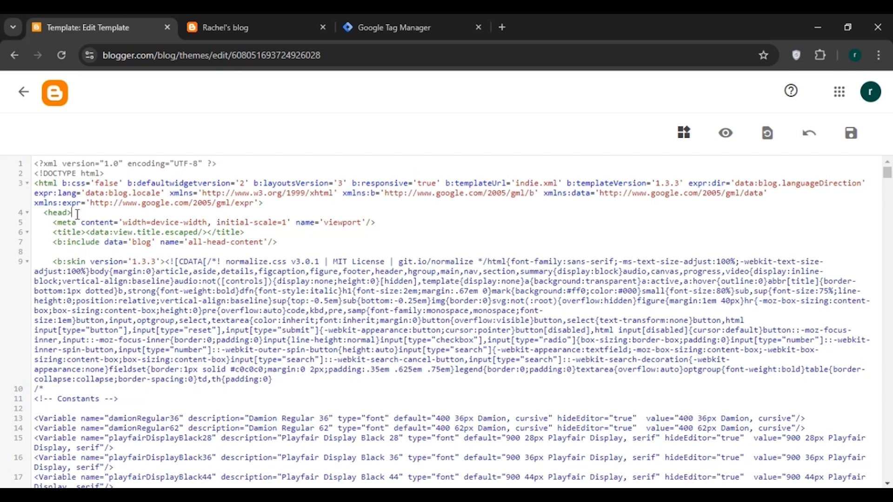
{"action": "key", "text": "Return"}
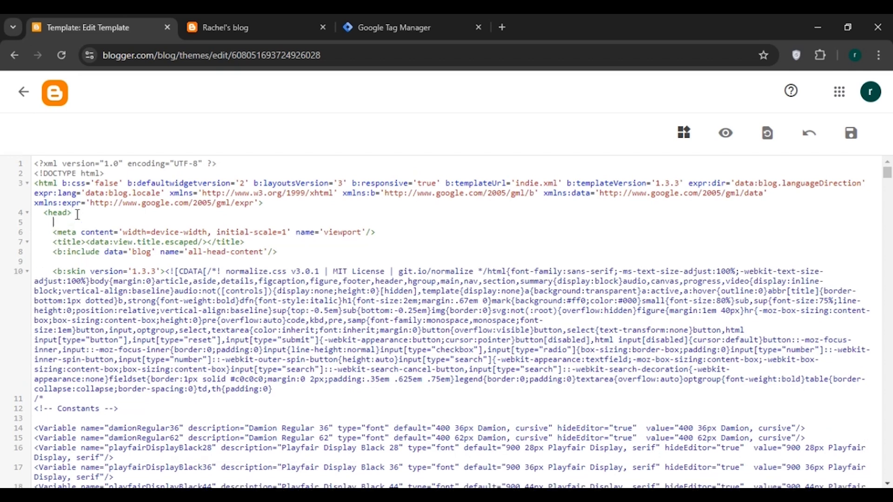
- Paste the head snippet after <head>, change its & to &amp; on line 8, and save
{"action": "key", "text": "ctrl+v"}
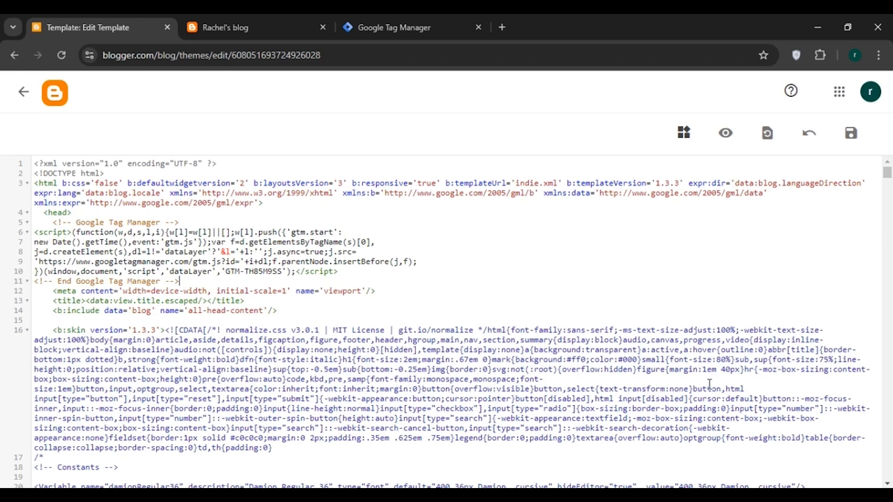
{"action": "left_click", "coordinate": [851, 146]}
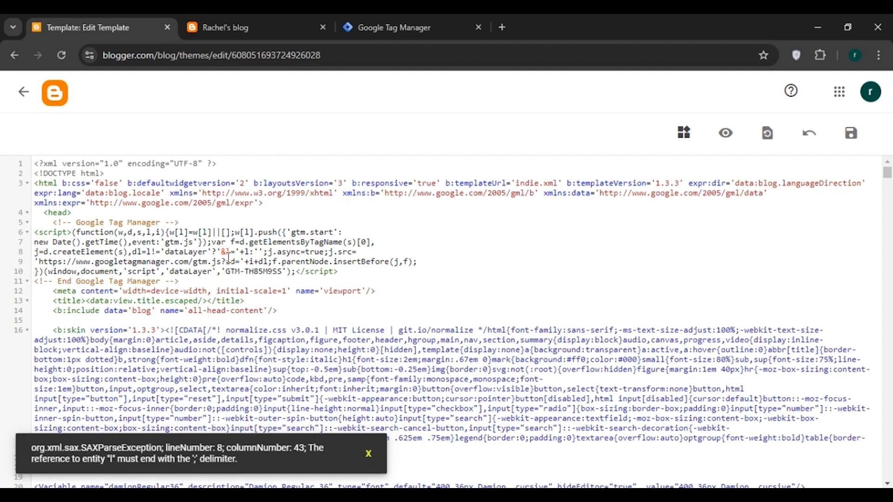
{"action": "left_click_drag", "start_coordinate": [222, 253], "coordinate": [229, 254]}
{"action": "type", "text": "amp"}
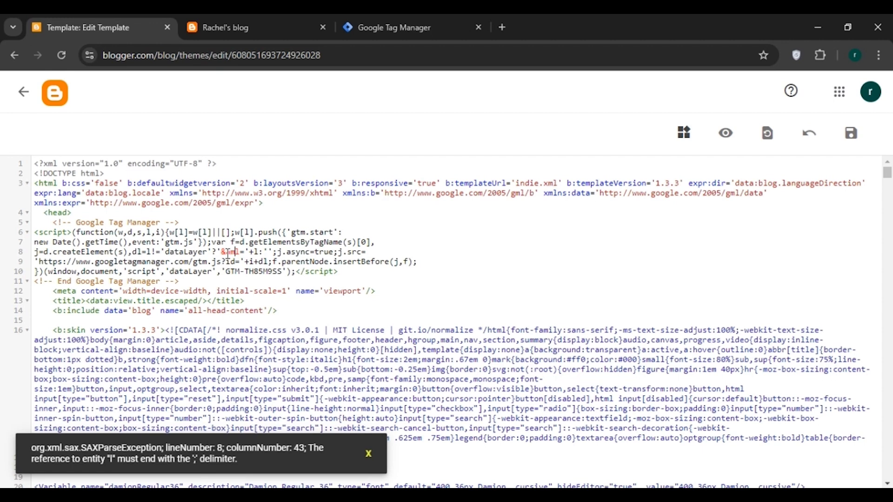
{"action": "type", "text": ";"}
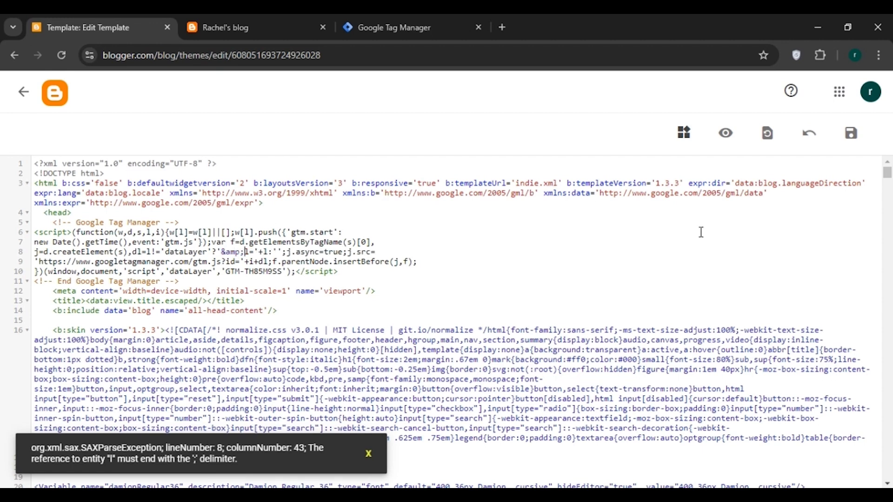
{"action": "left_click", "coordinate": [852, 134]}
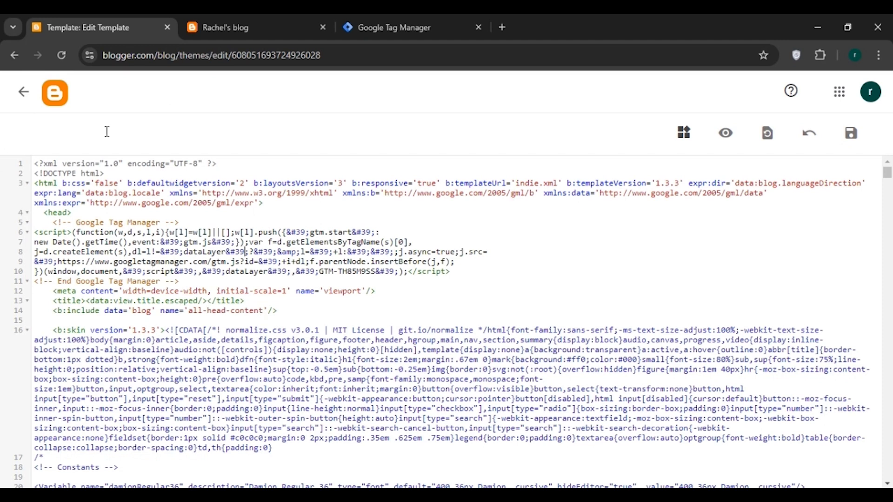
- Copy the Tag Manager body noscript snippet and reopen the theme via CUSTOMIZE > Edit HTML
{"action": "left_click", "coordinate": [22, 93]}
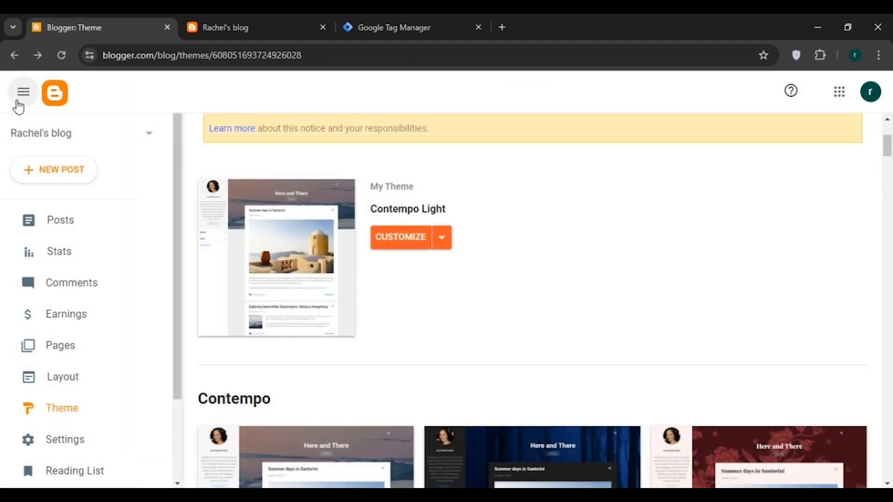
{"action": "left_click", "coordinate": [393, 29]}
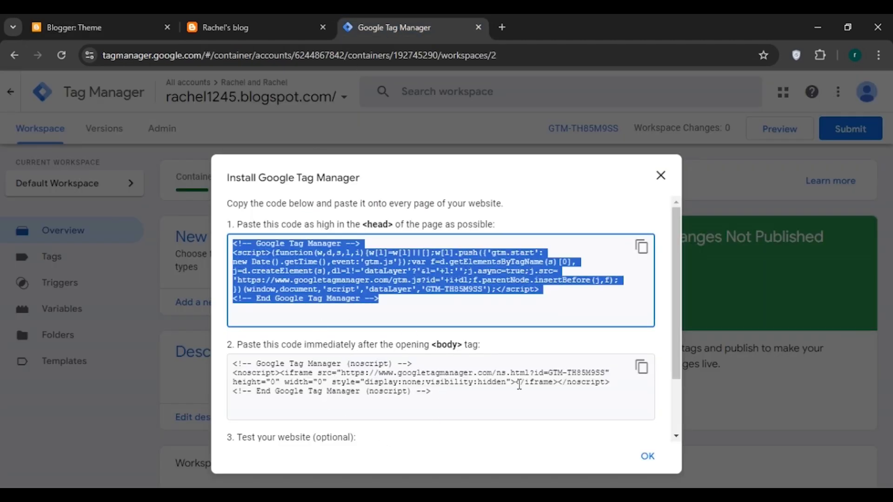
{"action": "left_click", "coordinate": [642, 368]}
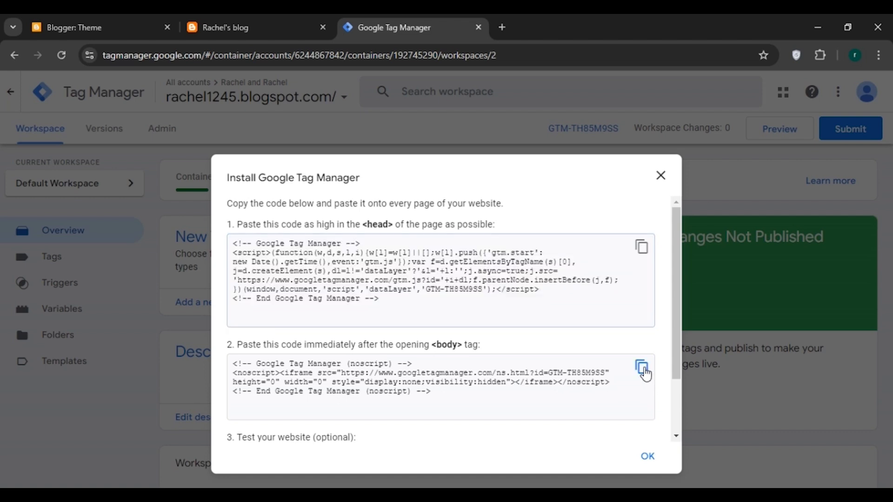
{"action": "left_click", "coordinate": [92, 21]}
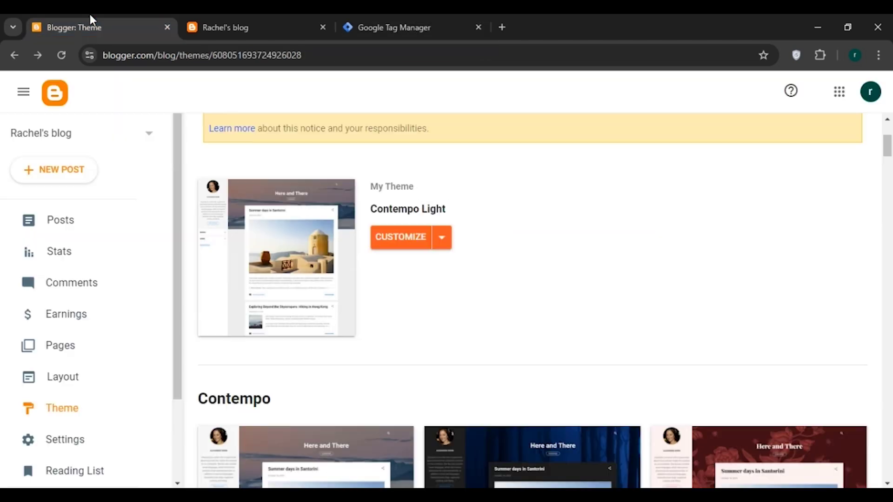
{"action": "left_click", "coordinate": [444, 244]}
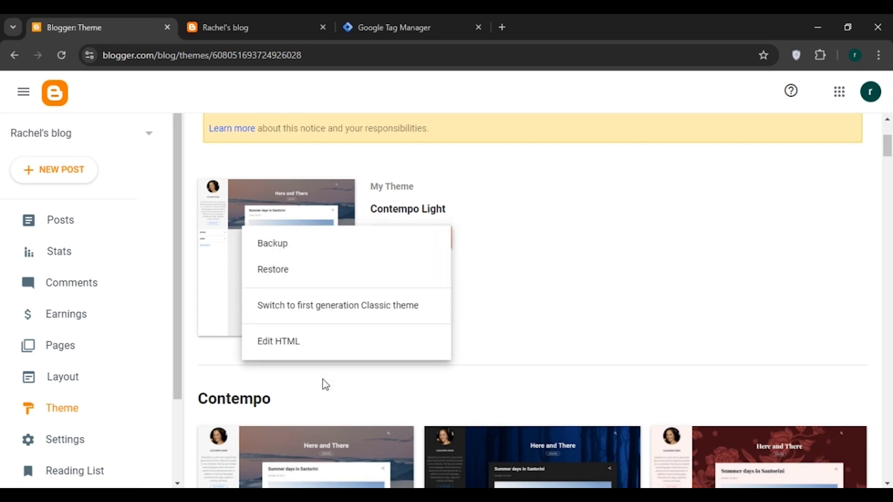
{"action": "left_click", "coordinate": [302, 347]}
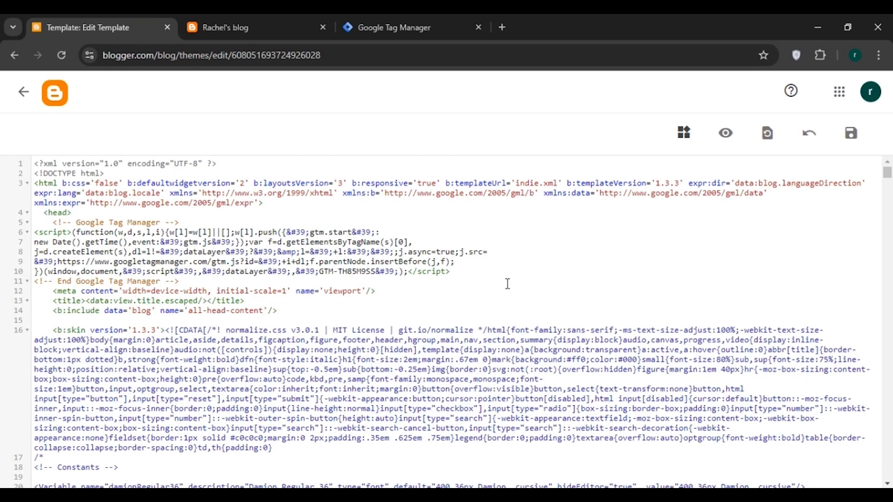
- Search the theme template to locate the opening <body> tag
{"action": "key", "text": "ctrl+f"}
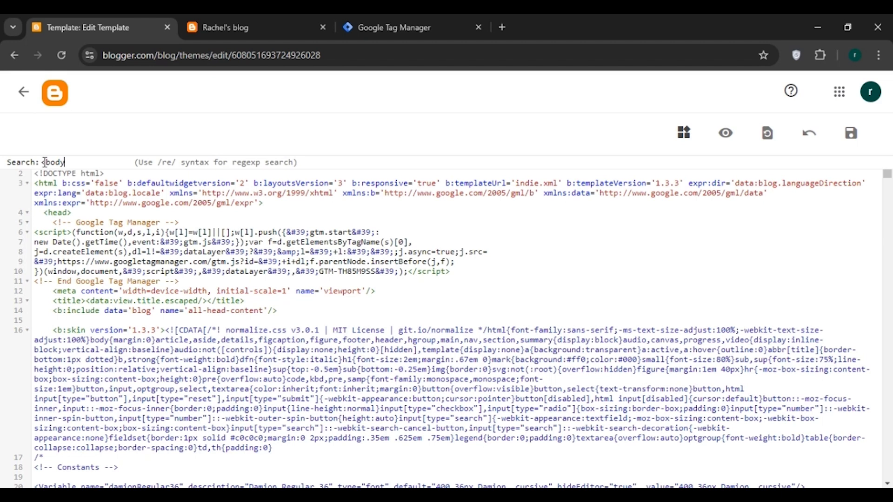
{"action": "key", "text": "Return"}
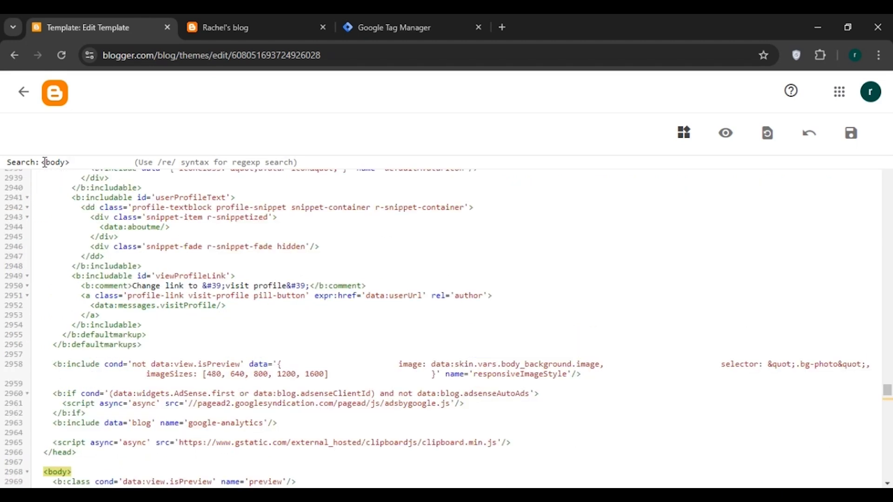
{"action": "left_click", "coordinate": [69, 472]}
{"action": "scroll", "coordinate": [84, 295], "scroll_direction": "down", "scroll_amount": 4}
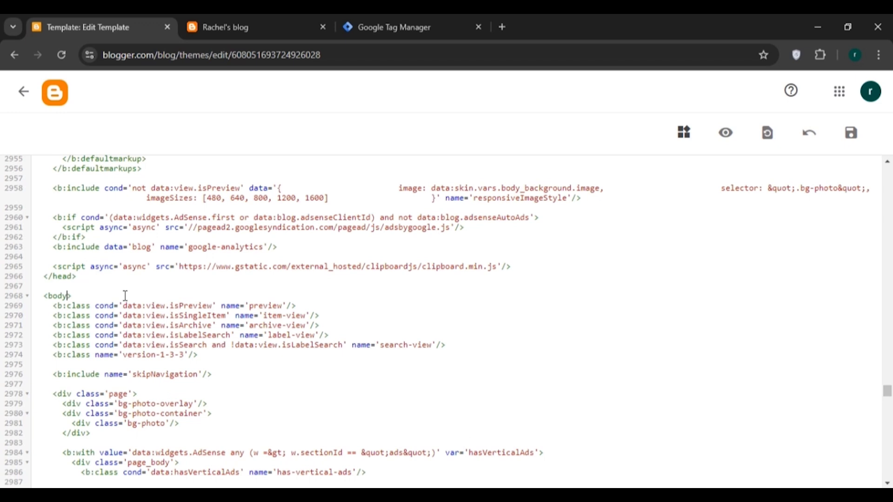
- Paste the noscript snippet on a new line after <body> and save the theme template
{"action": "left_click", "coordinate": [81, 294]}
{"action": "key", "text": "Return"}
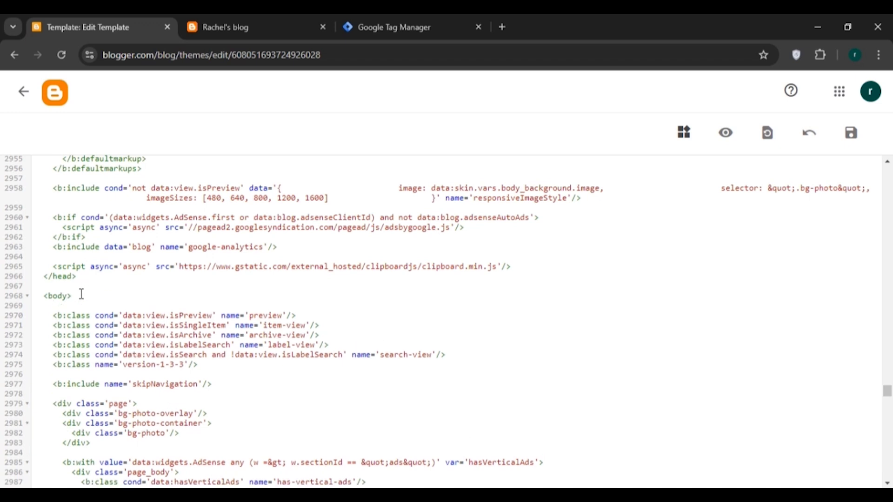
{"action": "key", "text": "ctrl+v"}
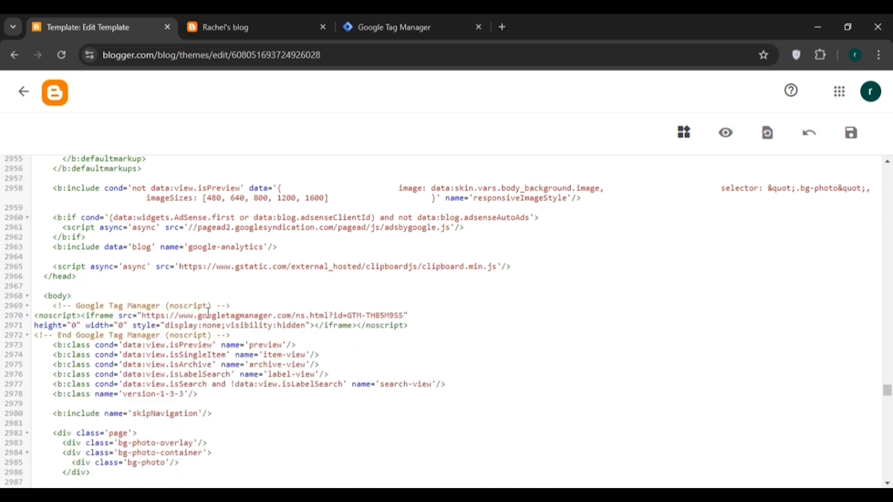
{"action": "left_click", "coordinate": [853, 145]}
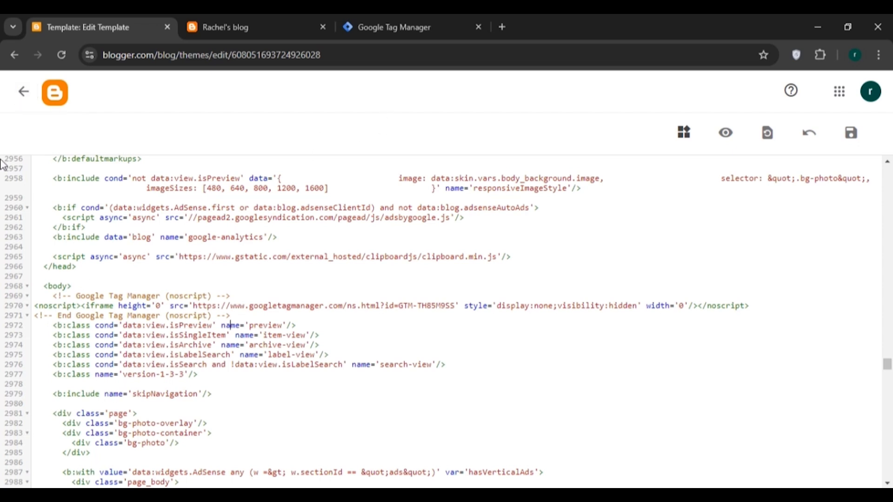
{"action": "left_click", "coordinate": [11, 57]}
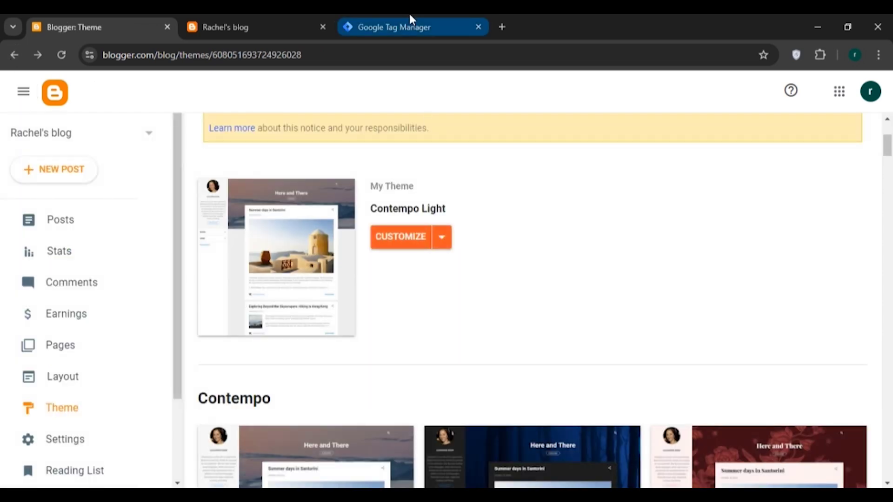
- Submit and publish the workspace changes as a new version without a name or description
{"action": "left_click", "coordinate": [410, 18]}
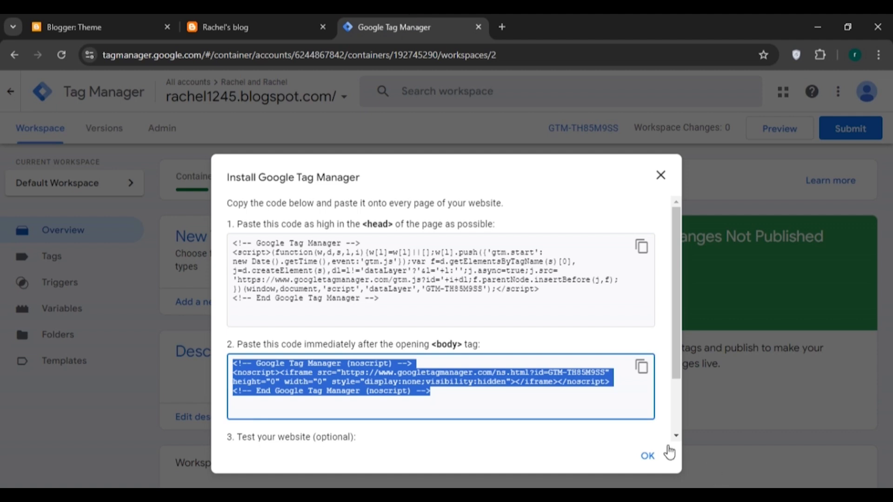
{"action": "left_click", "coordinate": [649, 459]}
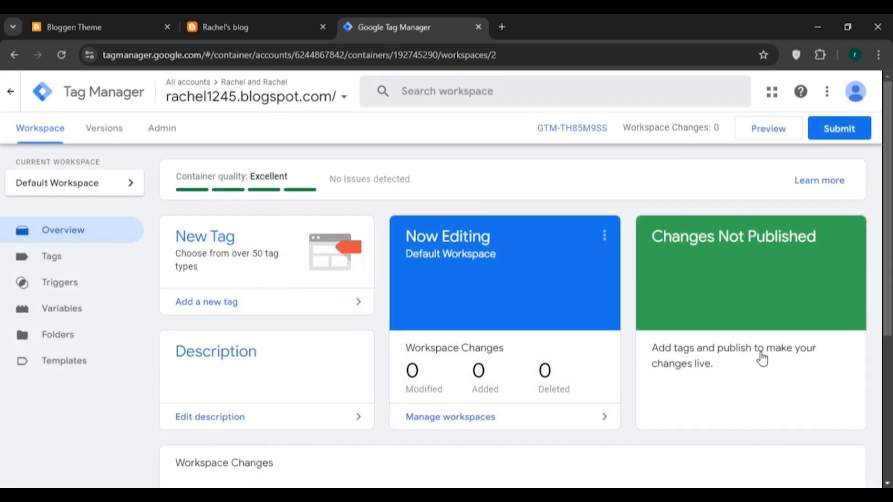
{"action": "left_click", "coordinate": [836, 132]}
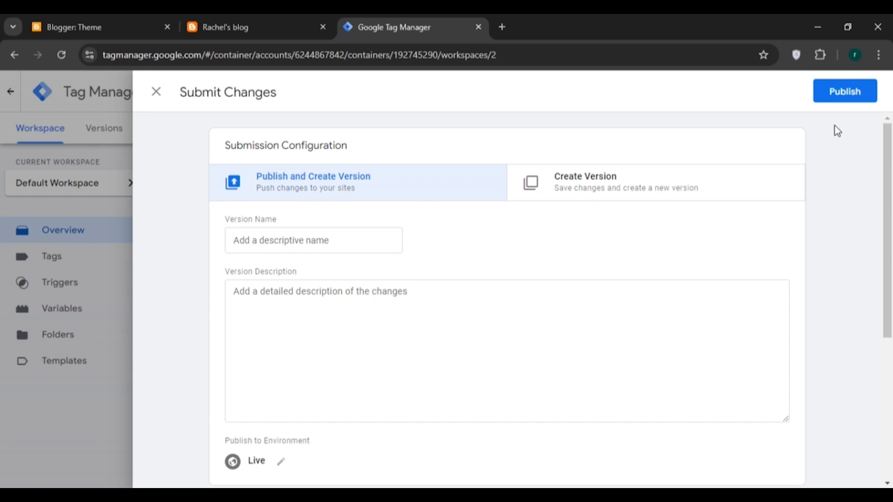
{"action": "left_click", "coordinate": [847, 104]}
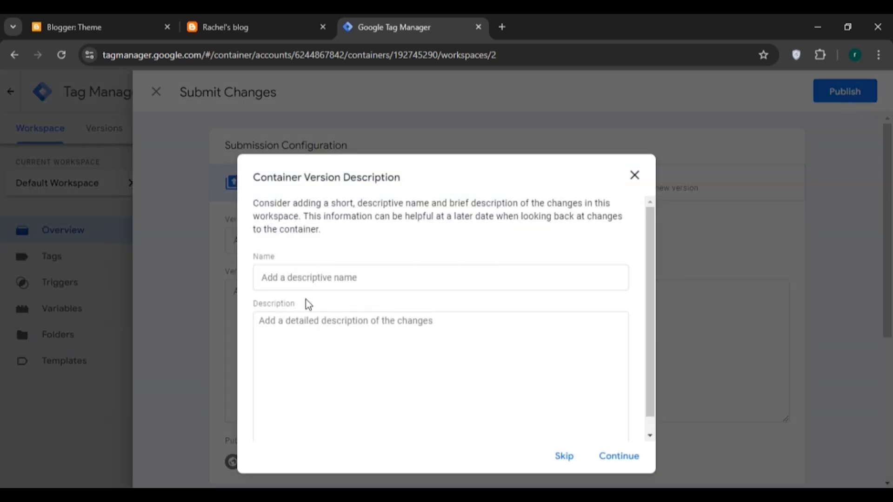
{"action": "left_click", "coordinate": [565, 456]}
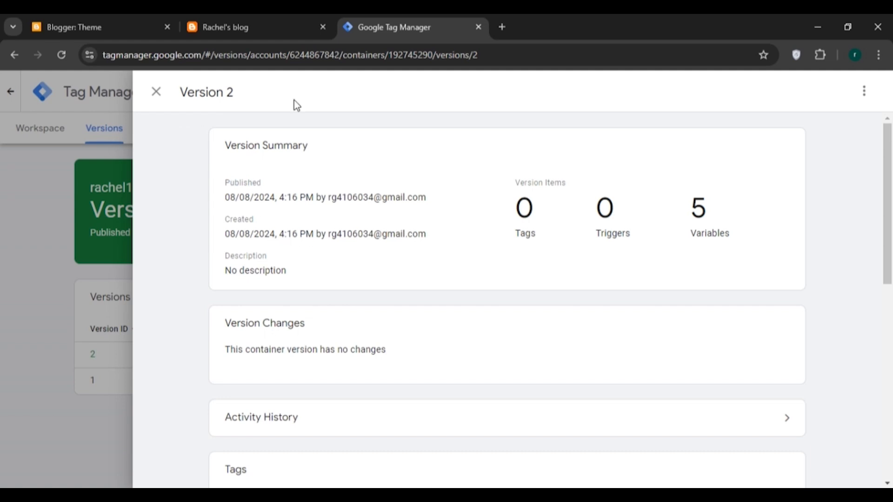
- Close the Version 2 details and return to the workspace overview
{"action": "left_click_drag", "start_coordinate": [892, 201], "coordinate": [848, 177]}
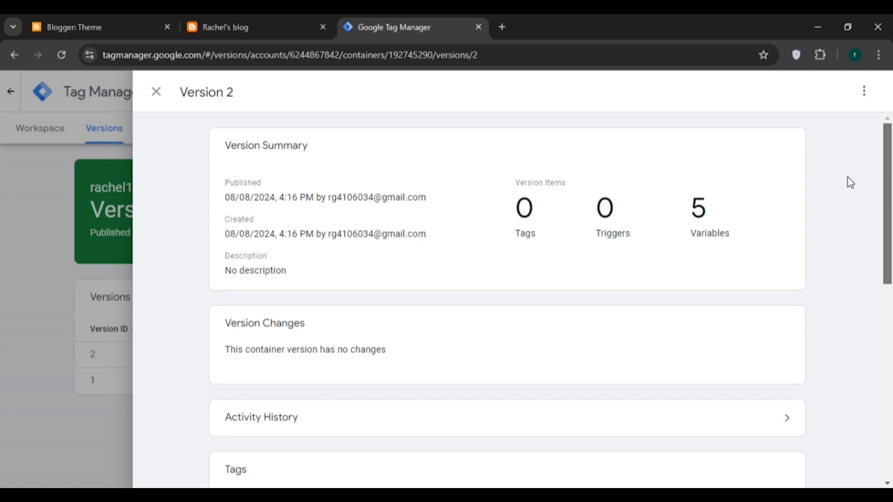
{"action": "left_click", "coordinate": [157, 96]}
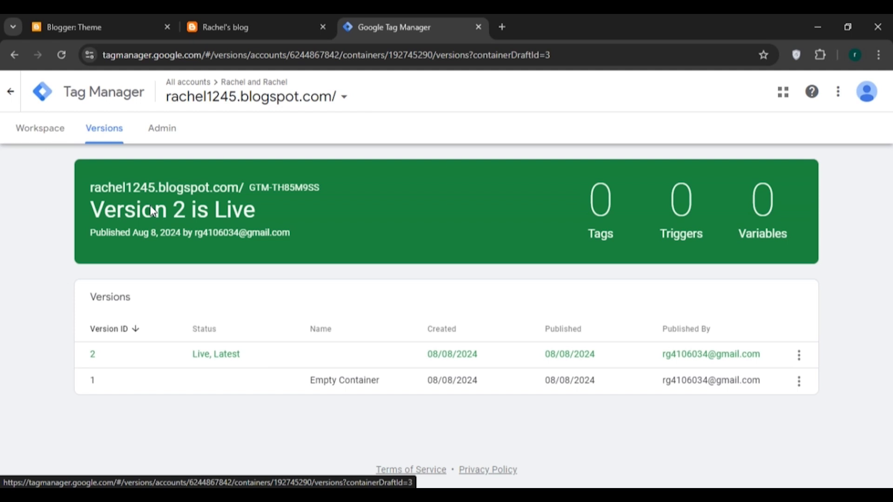
{"action": "left_click", "coordinate": [47, 143]}
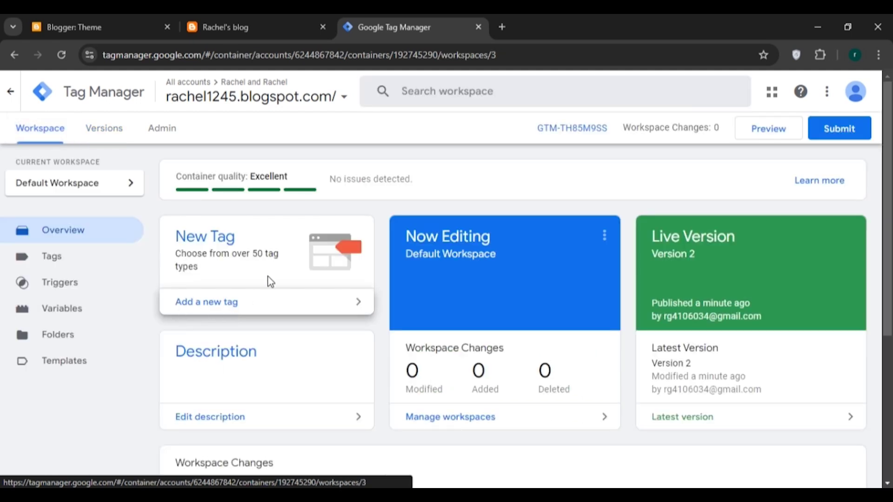
{"action": "left_click", "coordinate": [215, 303]}
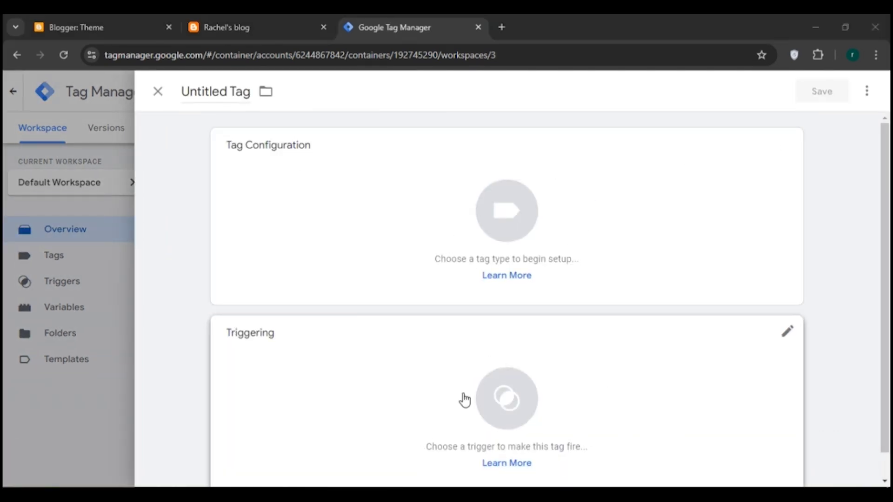
{"action": "left_click", "coordinate": [486, 225]}
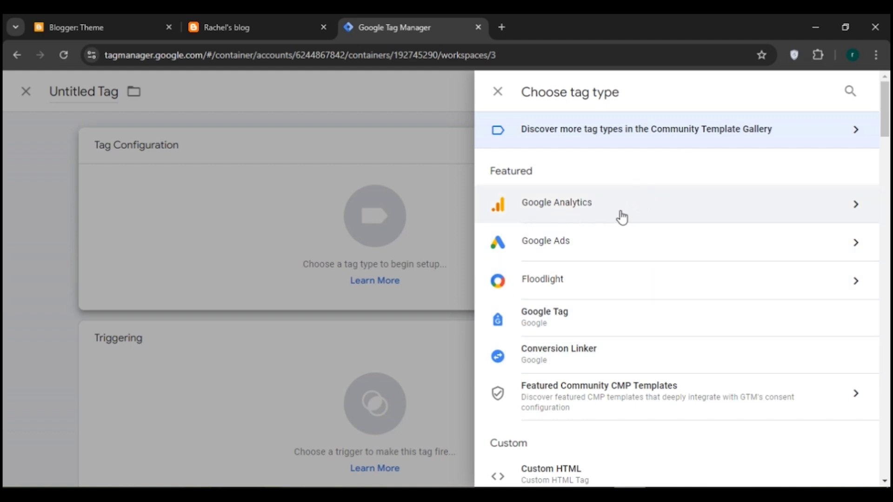
{"action": "left_click", "coordinate": [638, 217]}
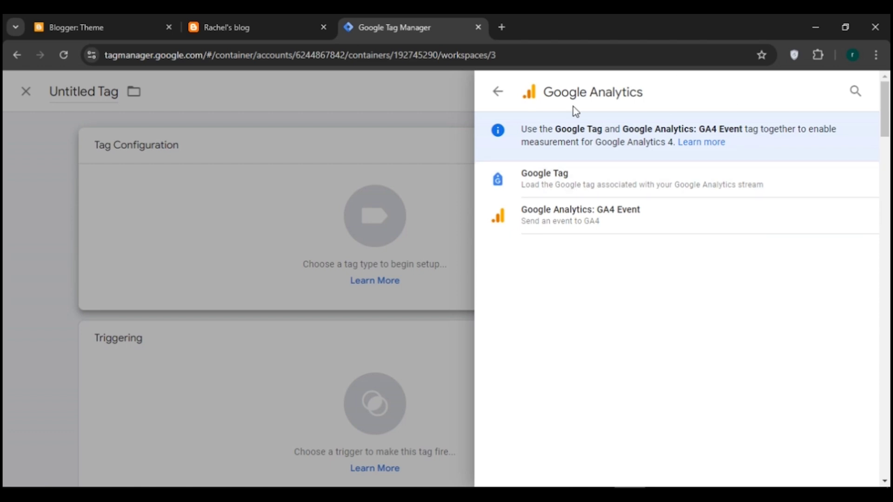
{"action": "left_click", "coordinate": [502, 104]}
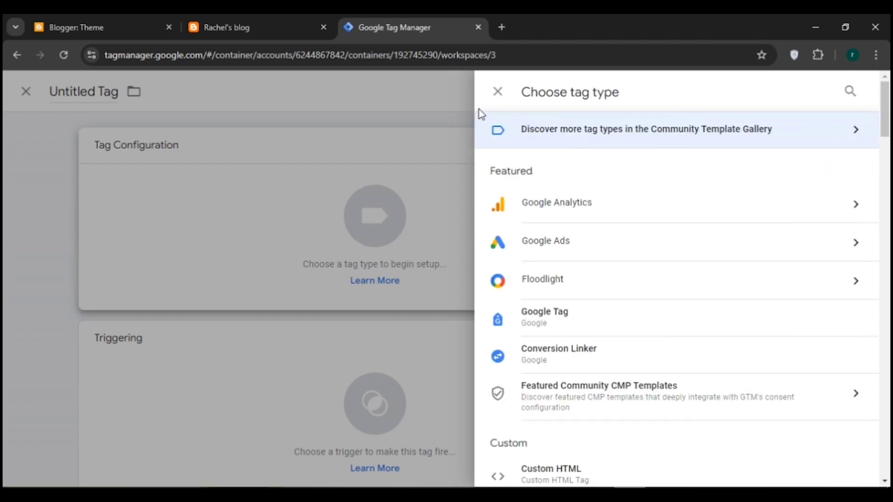
{"action": "left_click", "coordinate": [497, 103]}
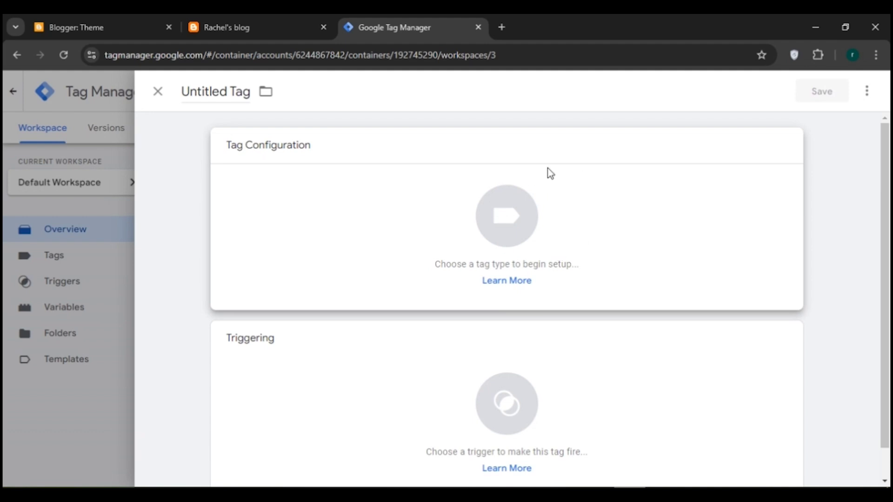
{"action": "scroll", "coordinate": [593, 279], "scroll_direction": "down", "scroll_amount": 1}
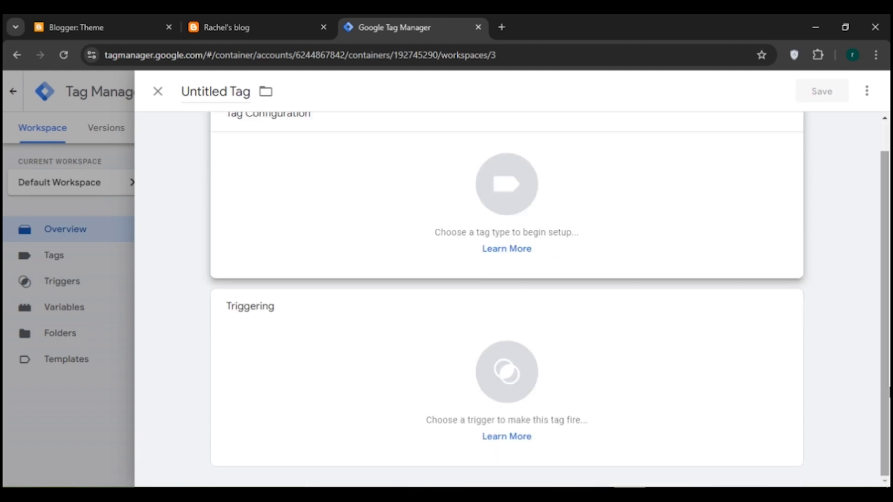
{"action": "left_click", "coordinate": [512, 392]}
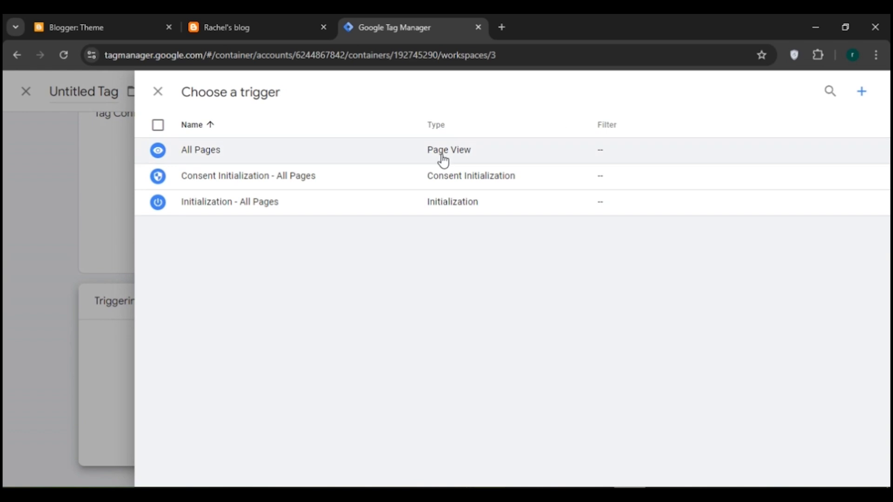
{"action": "left_click", "coordinate": [433, 162]}
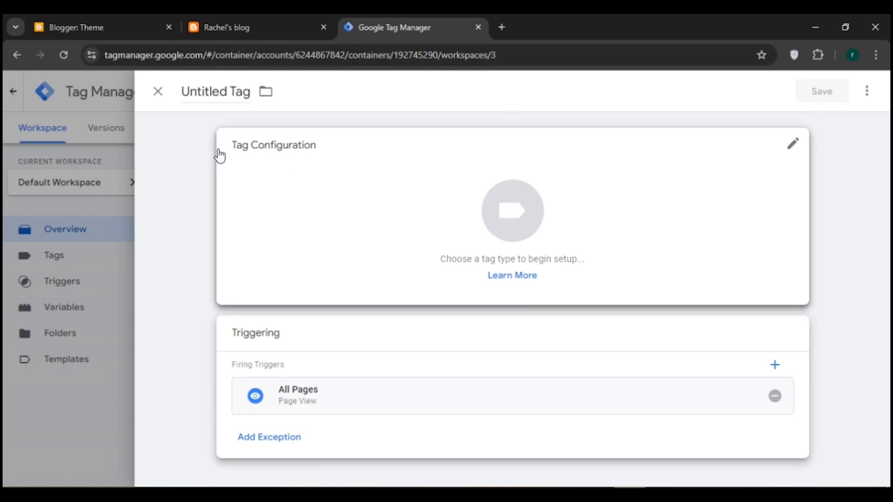
{"action": "left_click", "coordinate": [159, 98]}
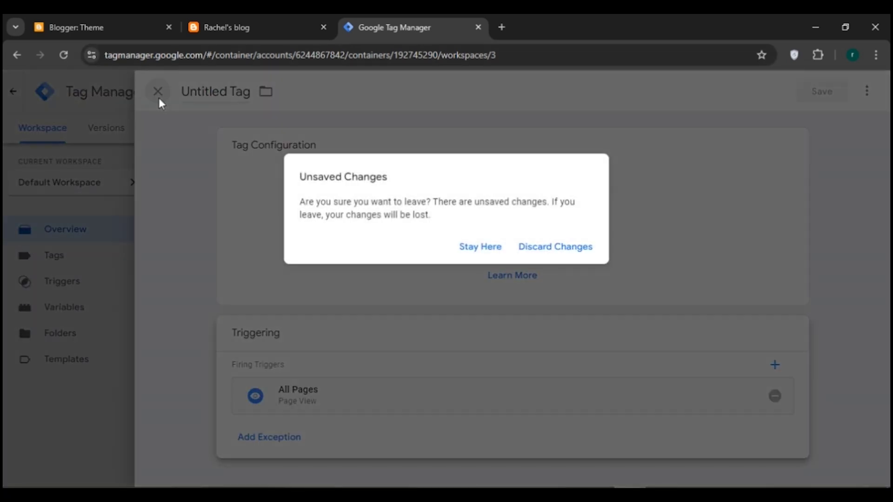
{"action": "left_click", "coordinate": [547, 257]}
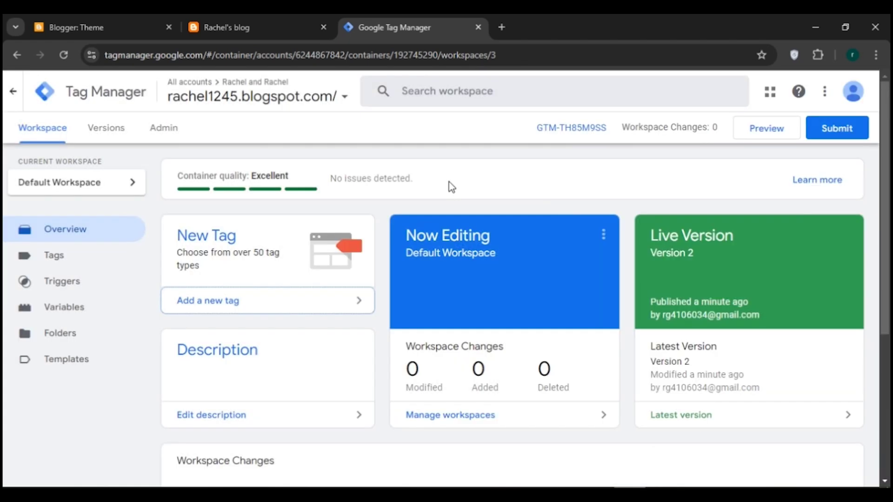